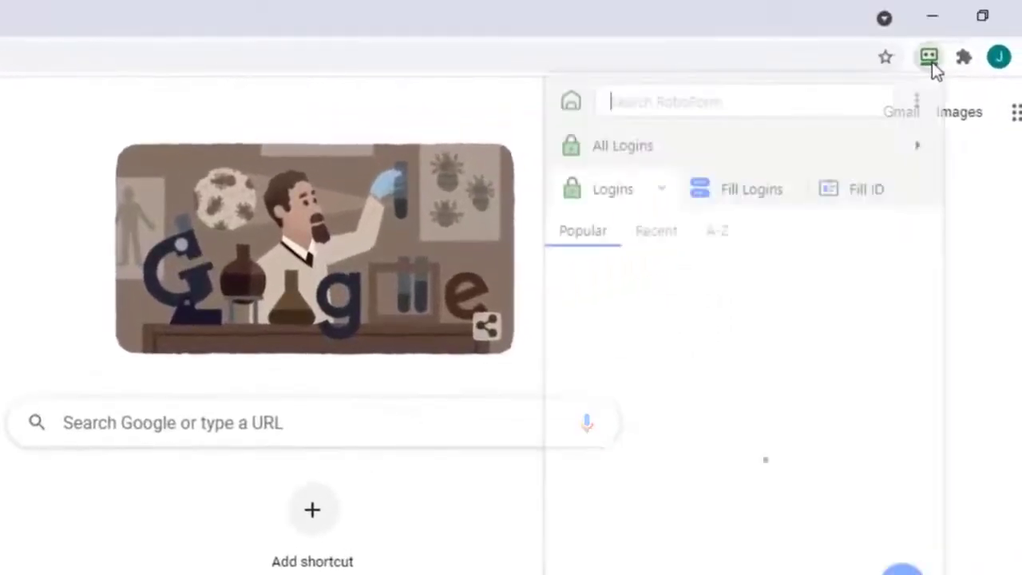
Sign in to Walmart with the saved RoboForm login, filling in a generated password.
left_click(786, 276)
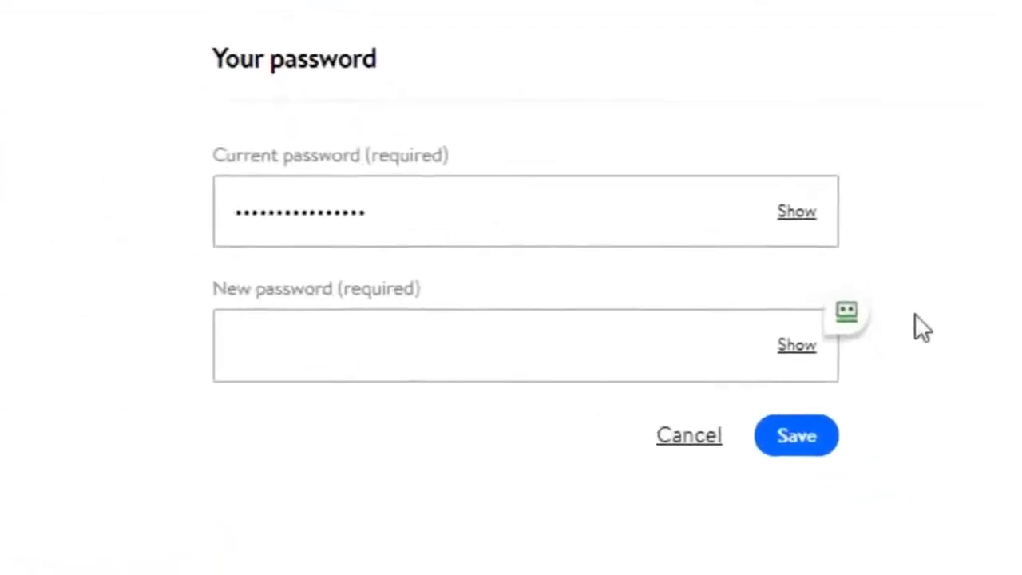
left_click(846, 311)
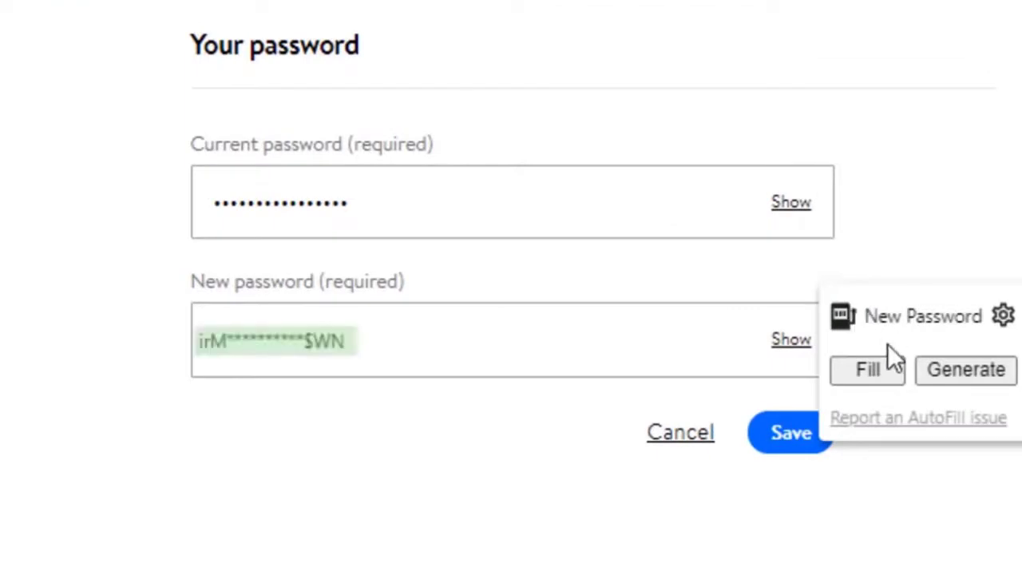
left_click(868, 369)
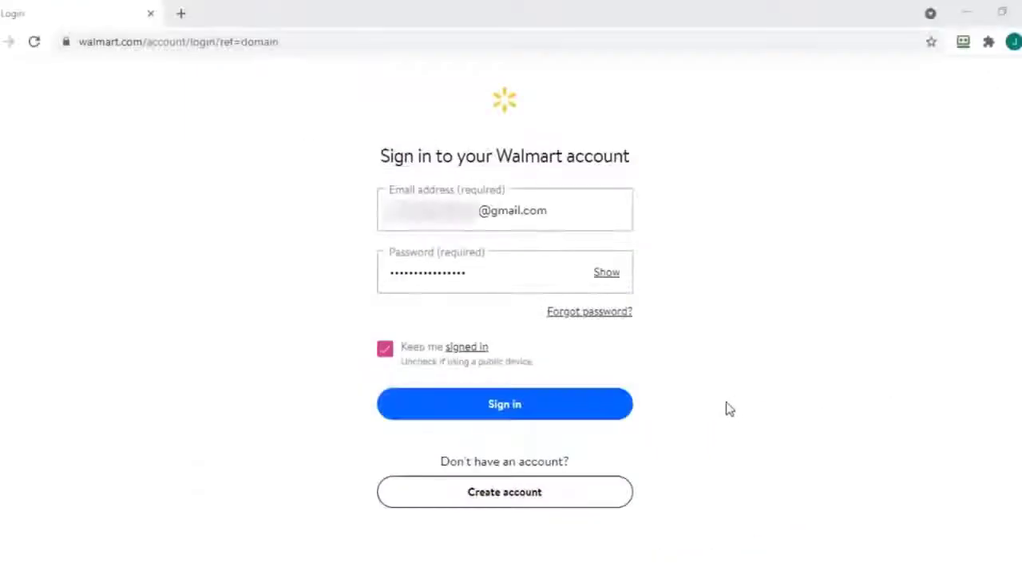
left_click(600, 407)
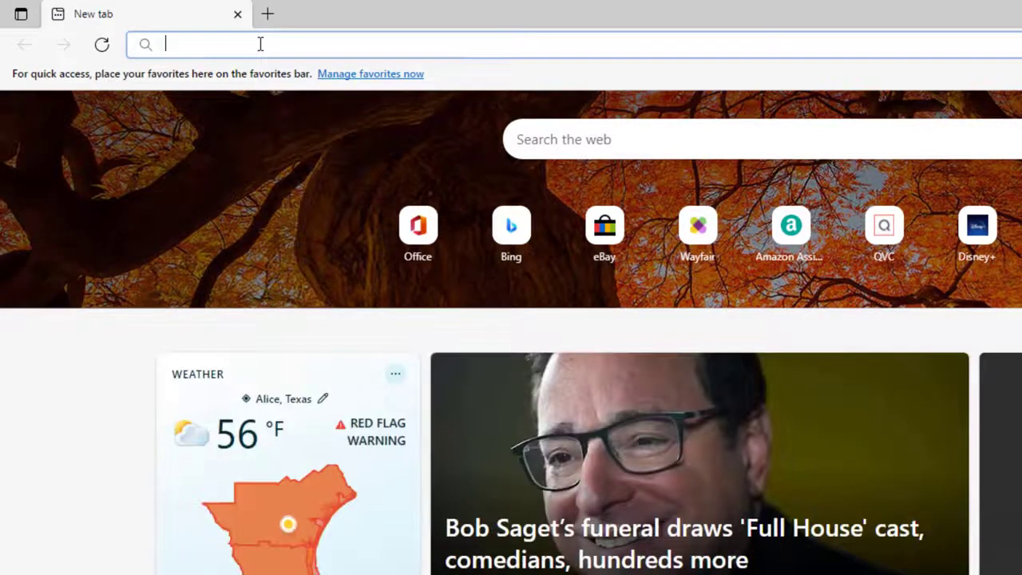
Enter freeoffice.com in Edge's address bar, correcting the misspelling, and load the site.
type("freeoffiec.c")
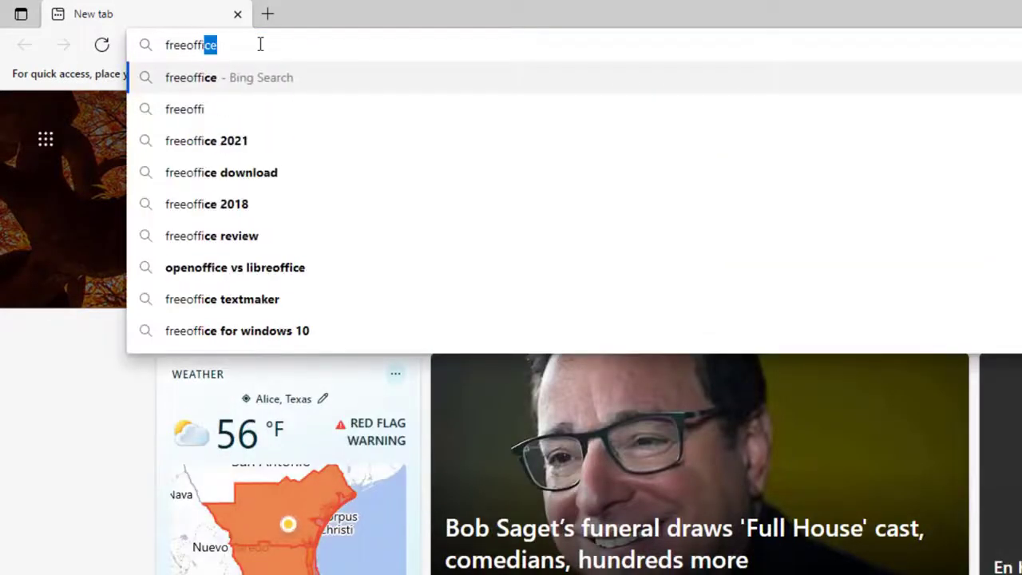
key("BackSpace")
key("BackSpace")
key("BackSpace")
key("BackSpace")
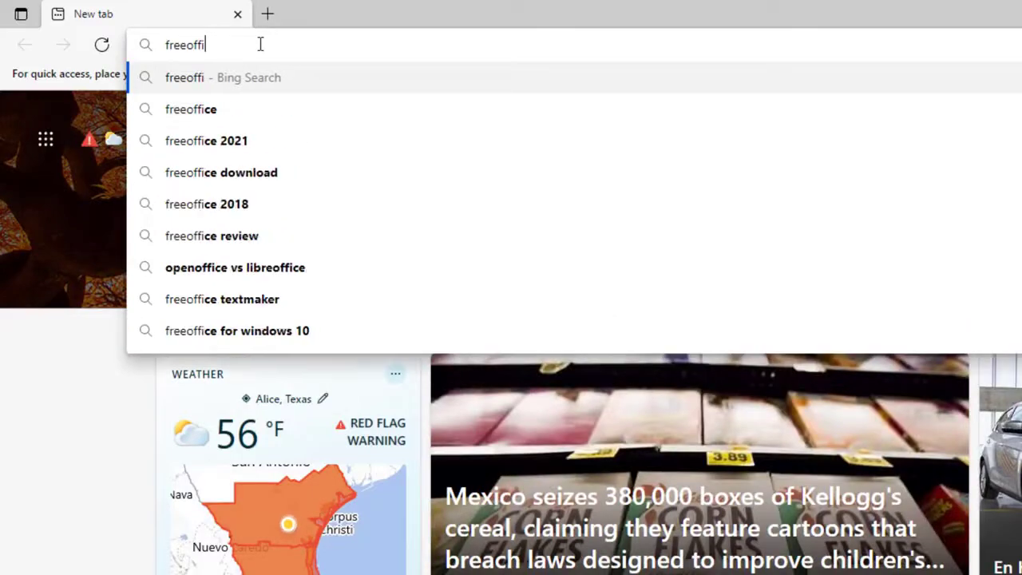
type("ce.com")
key("Return")
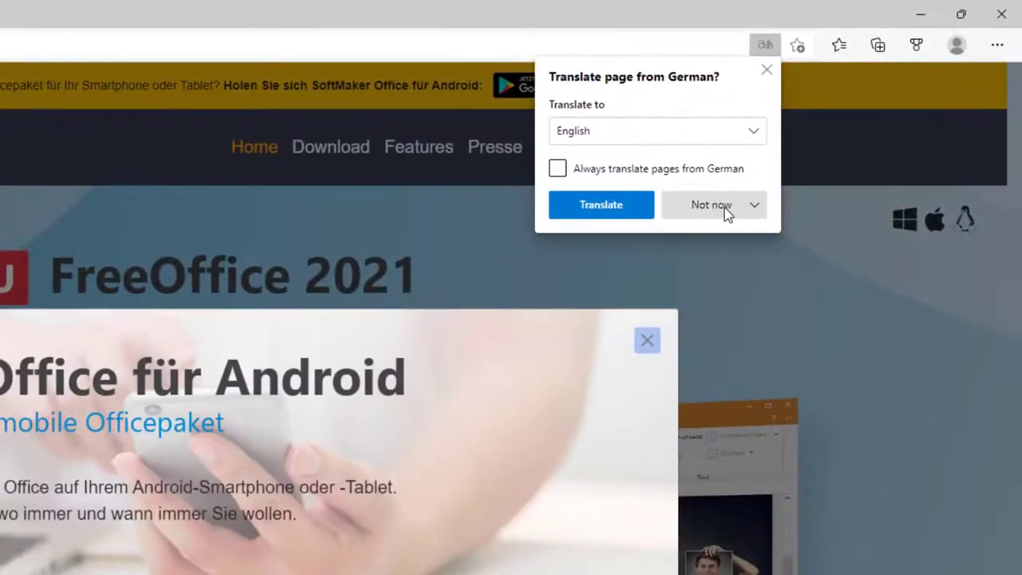
Translate the page, dismiss the Android promo, and switch the site to English.
left_click(612, 205)
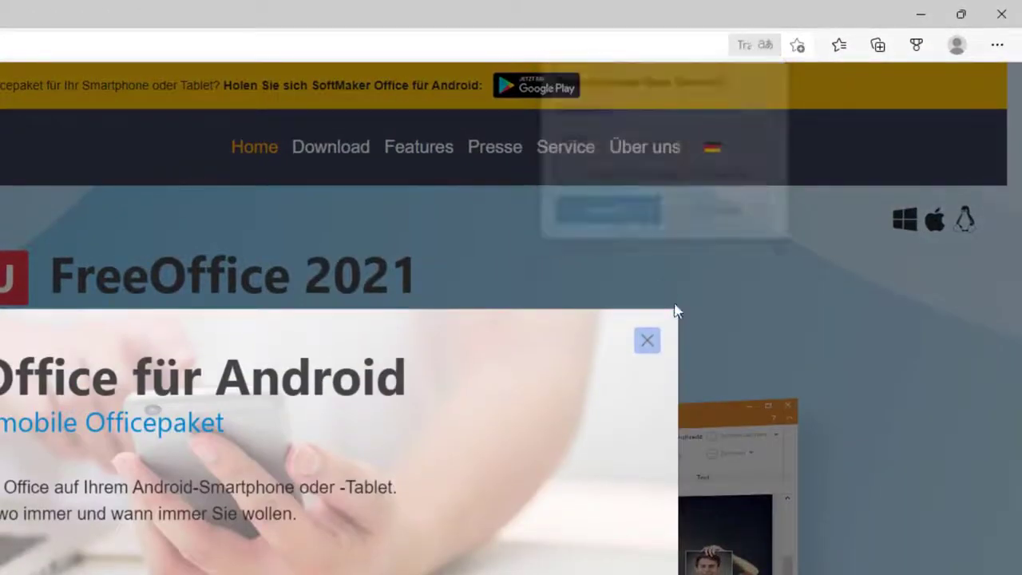
left_click(647, 340)
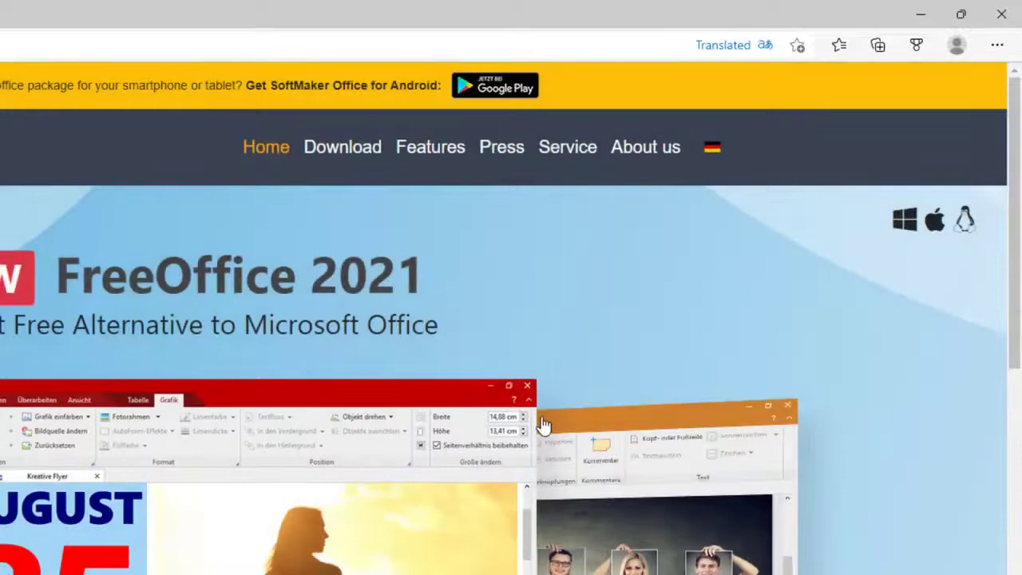
left_click(712, 151)
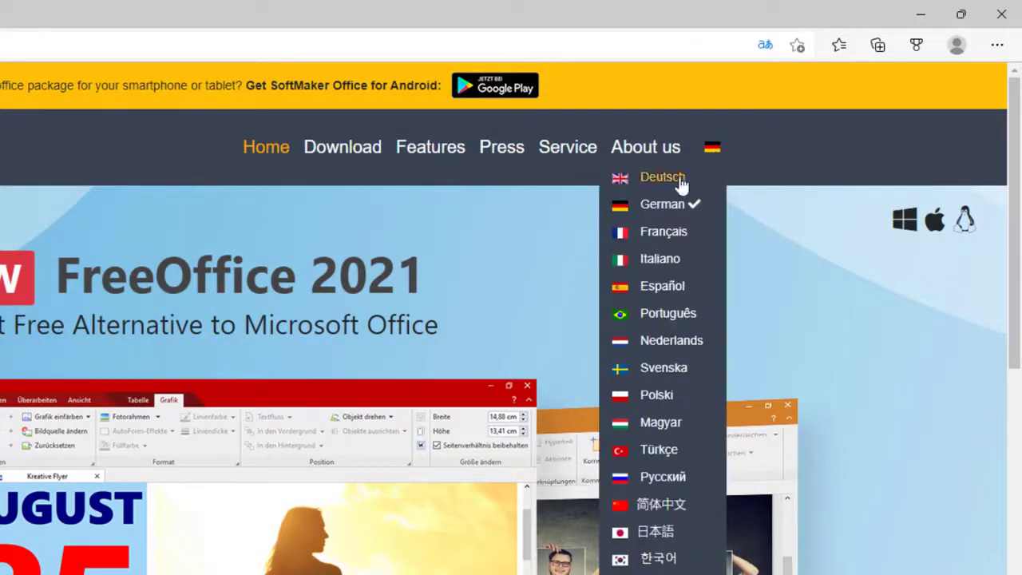
left_click(681, 181)
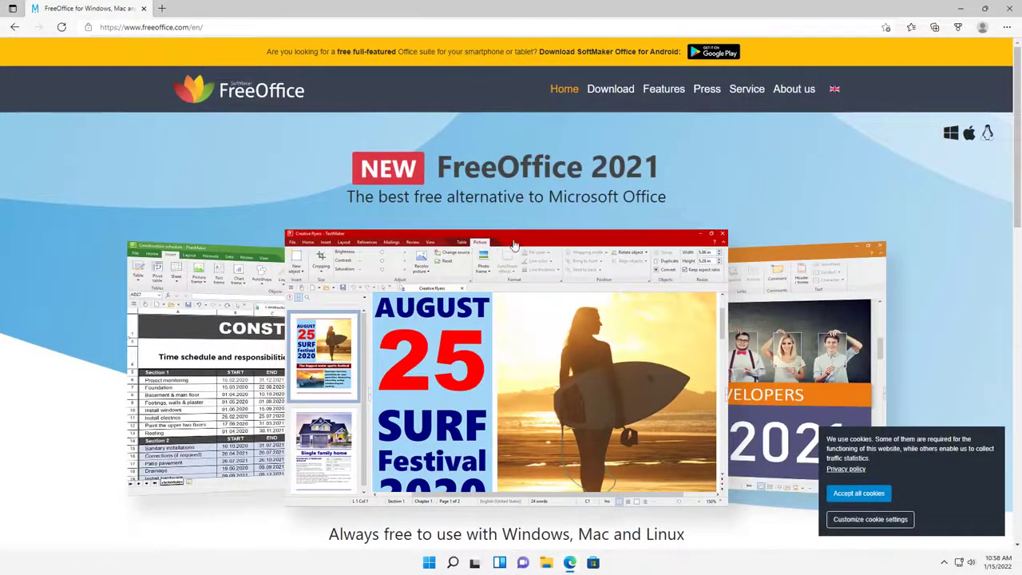
Accept all cookies and scroll through the English FreeOffice 2021 homepage.
left_click(858, 493)
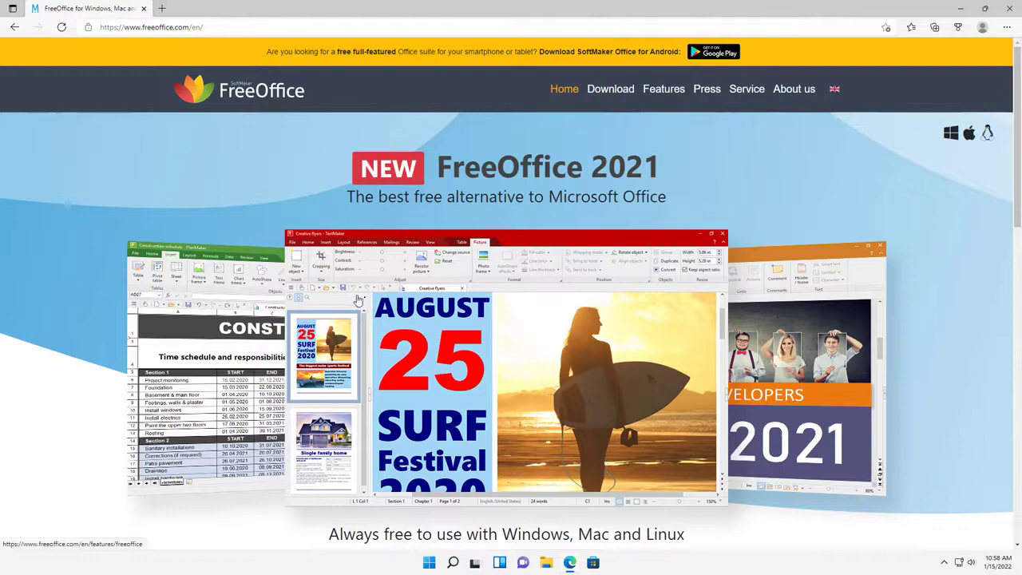
scroll(543, 353, "down", 10)
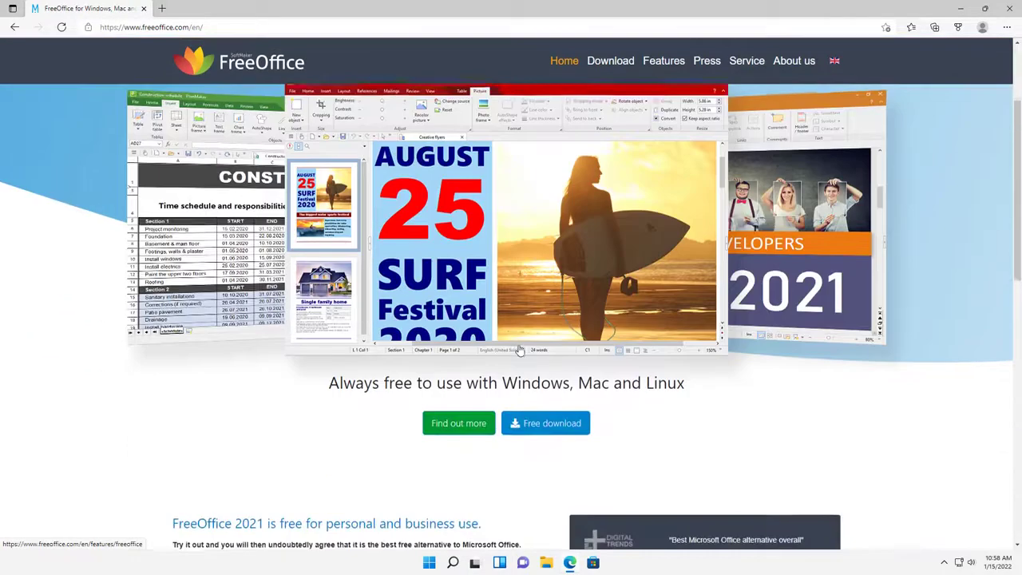
scroll(495, 335, "down", 1)
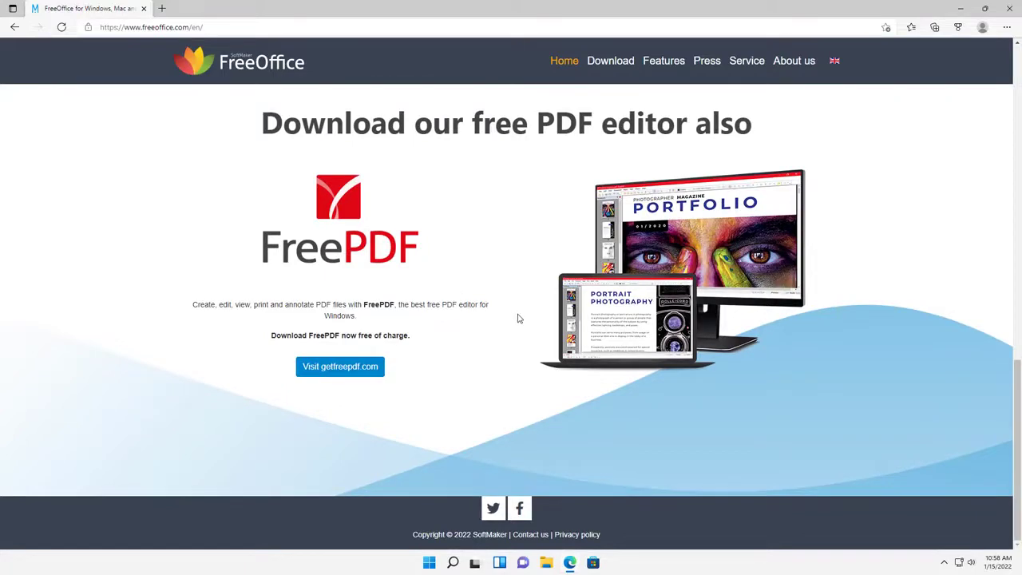
scroll(518, 325, "up", 1)
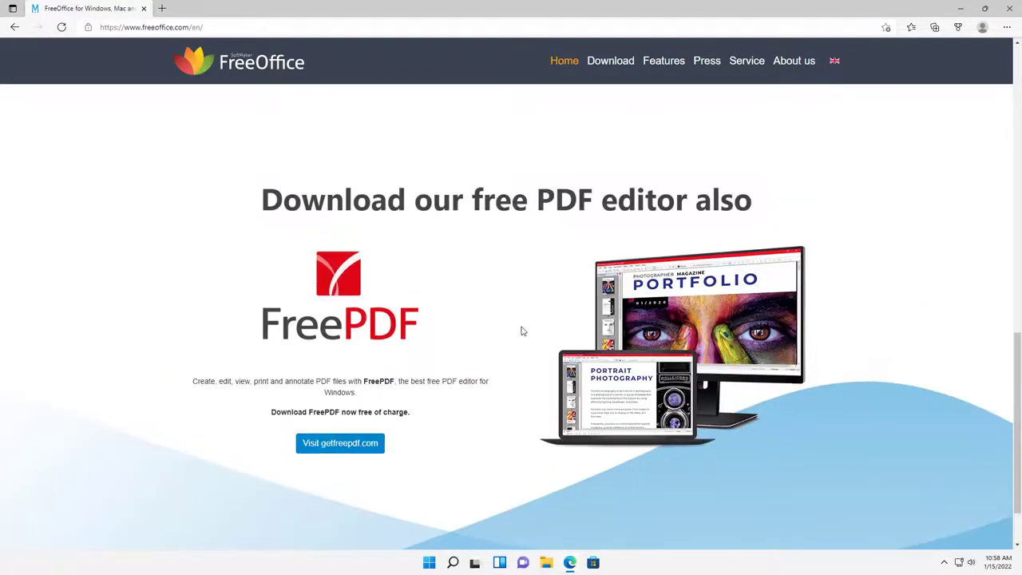
scroll(520, 333, "up", 15)
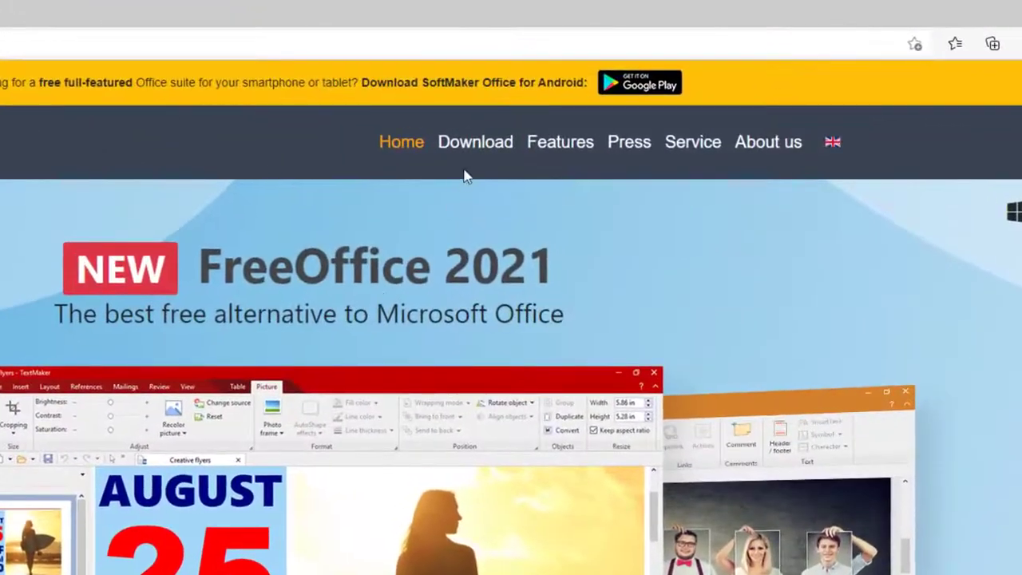
Open the Download page and scroll to the Windows version, Revision 1042.
mouse_move(612, 96)
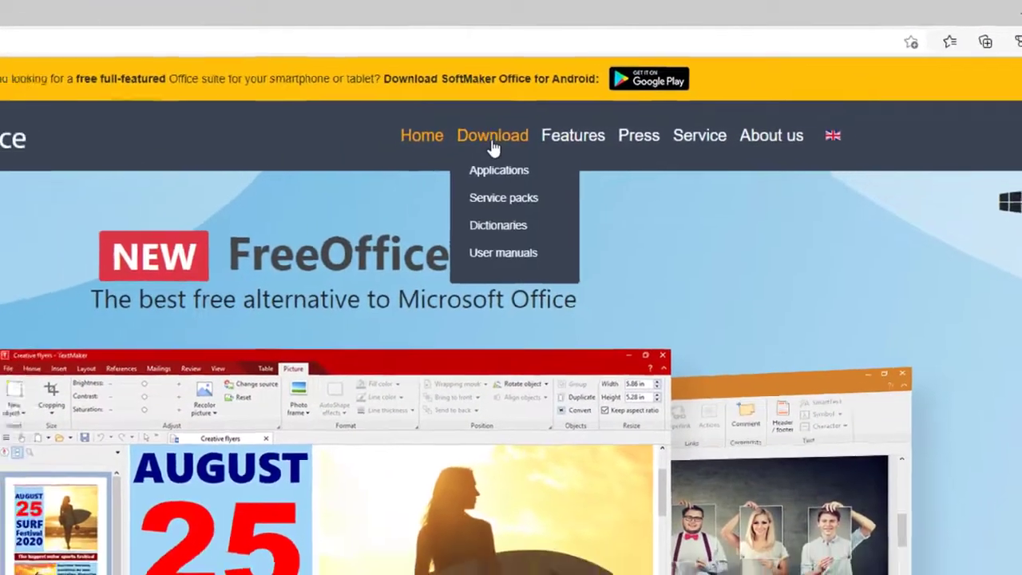
left_click(476, 154)
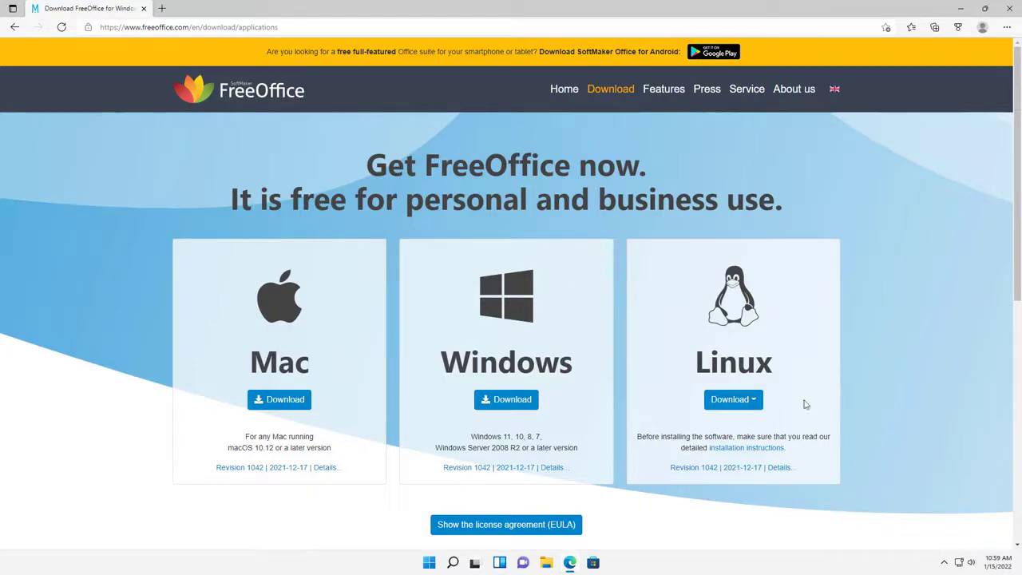
scroll(806, 404, "down", 6)
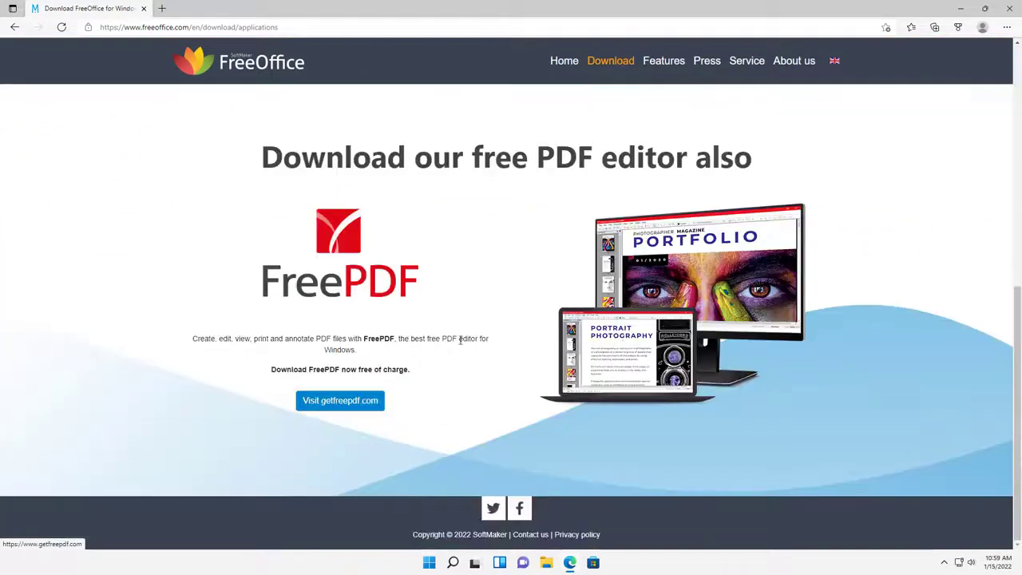
scroll(533, 338, "up", 8)
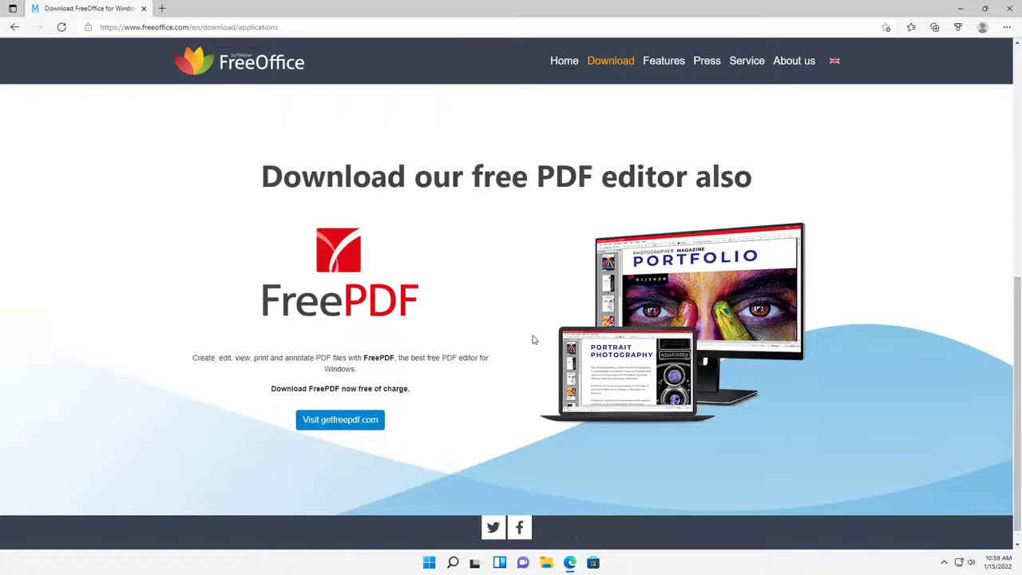
scroll(533, 343, "down", 1)
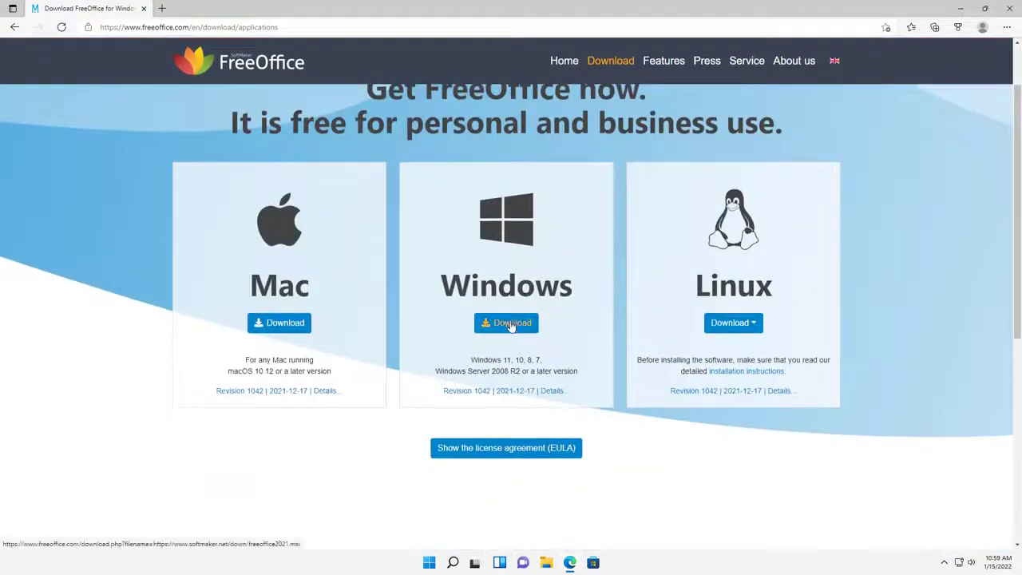
Download FreeOffice for Windows and run freeoffice2021.msi from Edge's Downloads panel.
left_click(511, 325)
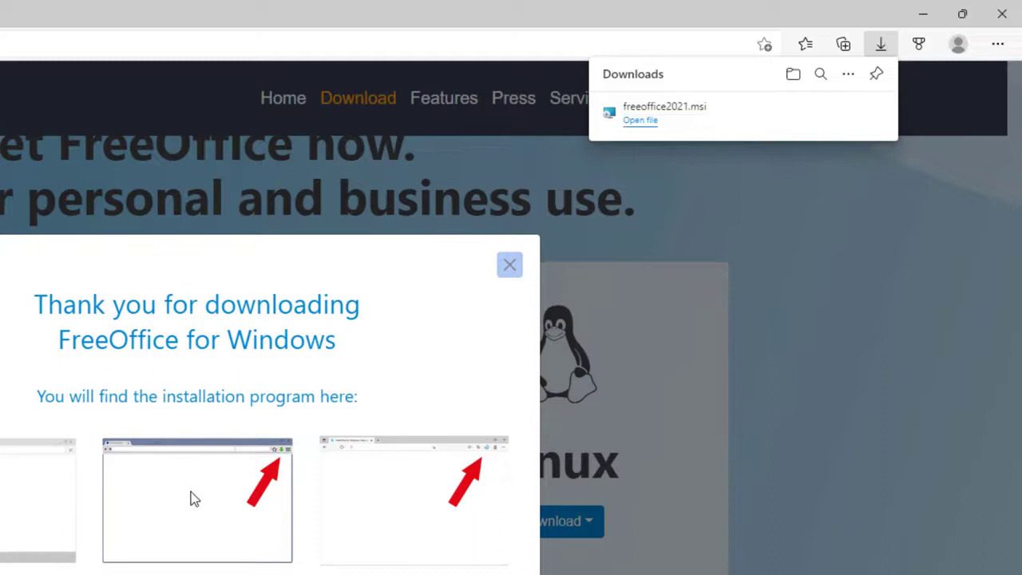
mouse_move(638, 131)
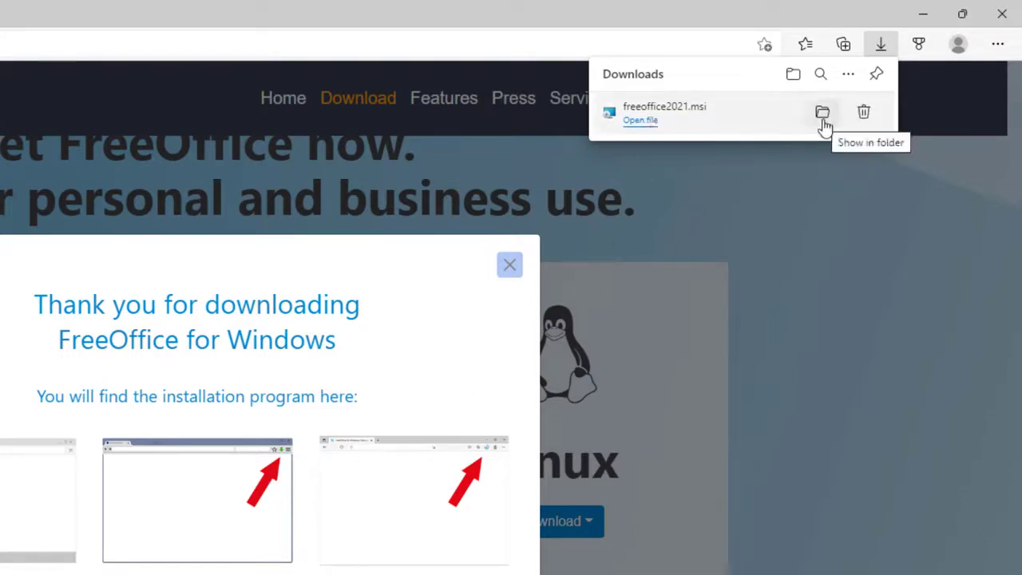
left_click(649, 120)
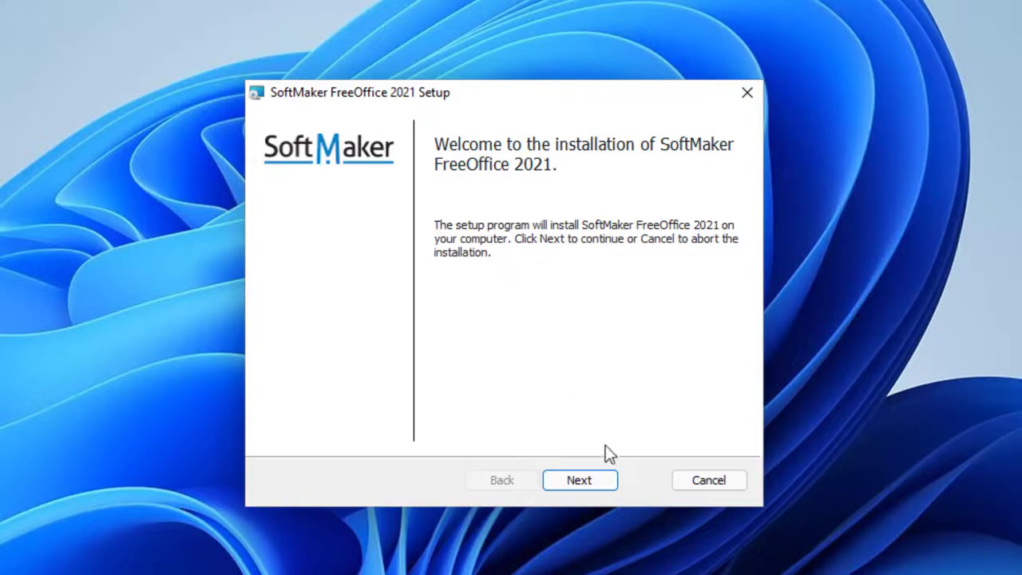
Accept the license agreement and view the Custom setup features: TextMaker, PlanMaker, Presentations.
left_click(592, 485)
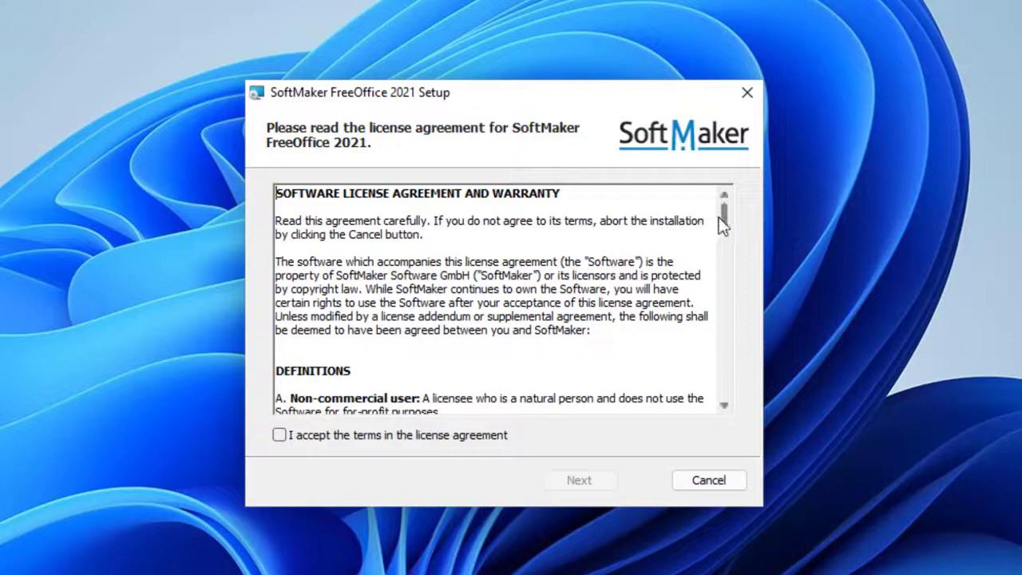
left_click_drag(723, 221, 723, 395)
left_click_drag(719, 336, 725, 216)
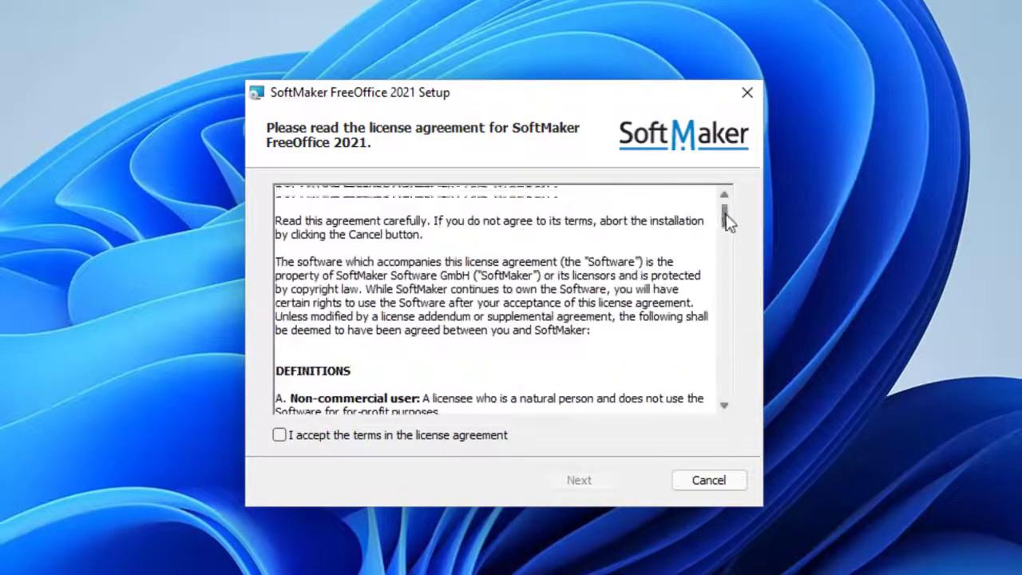
left_click(348, 436)
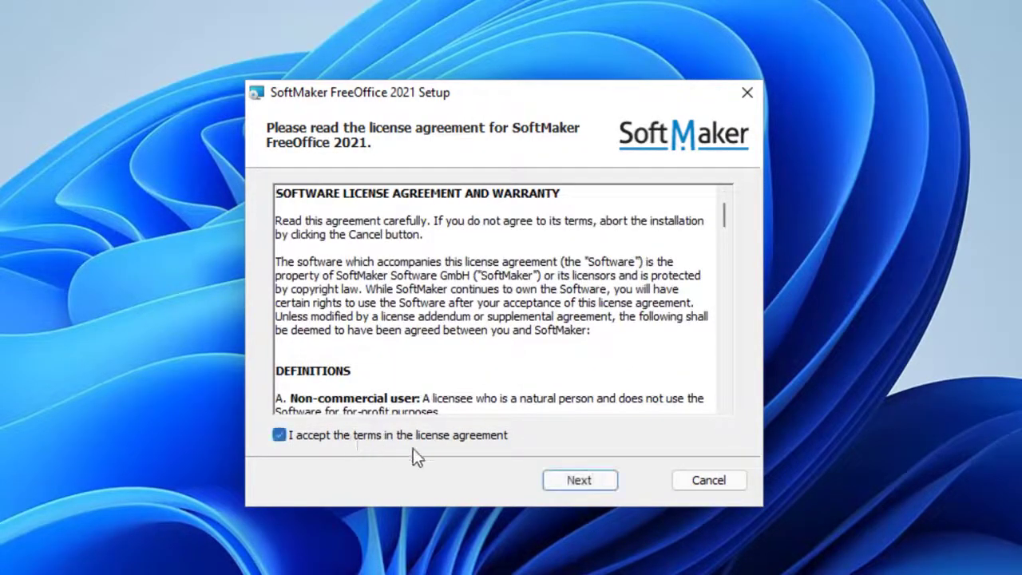
left_click(563, 482)
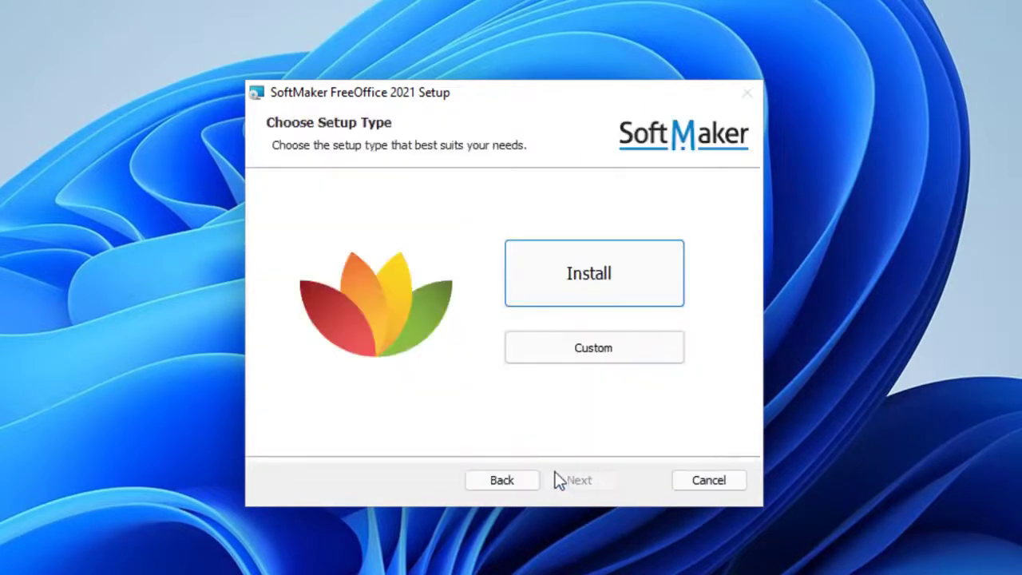
left_click(536, 358)
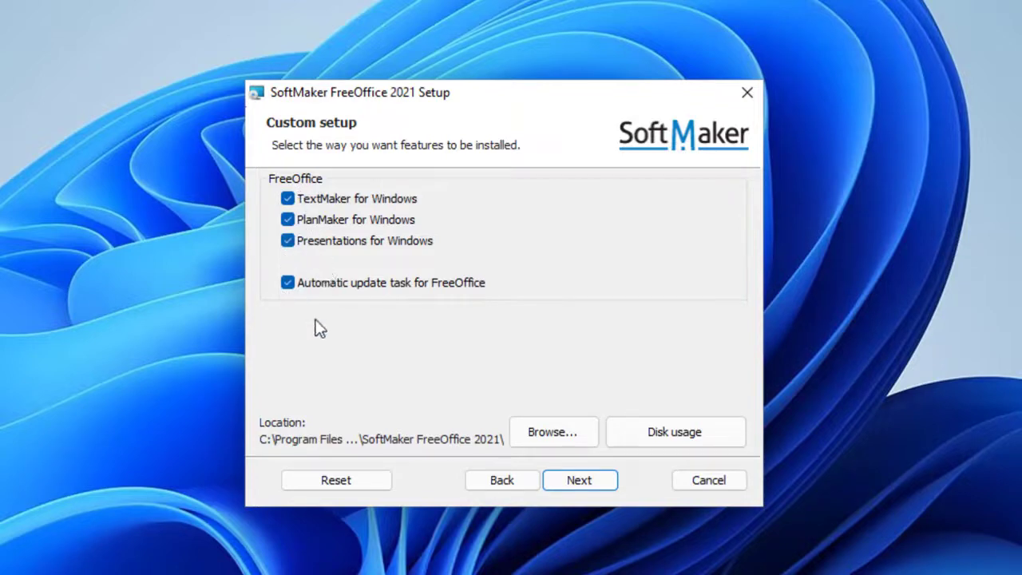
Return to the setup type, install FreeOffice with UAC approval, and finish the wizard.
left_click(509, 479)
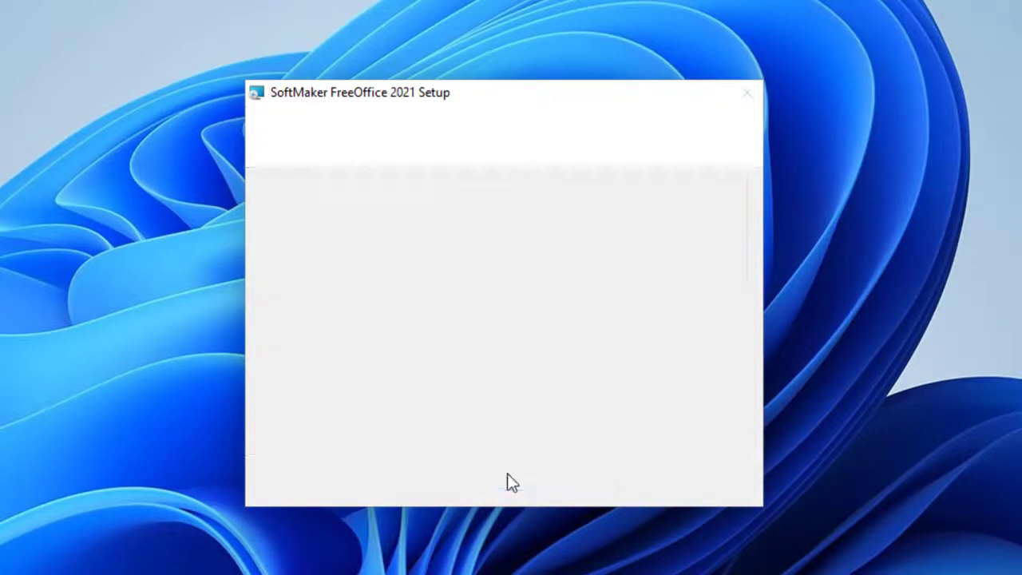
left_click(579, 291)
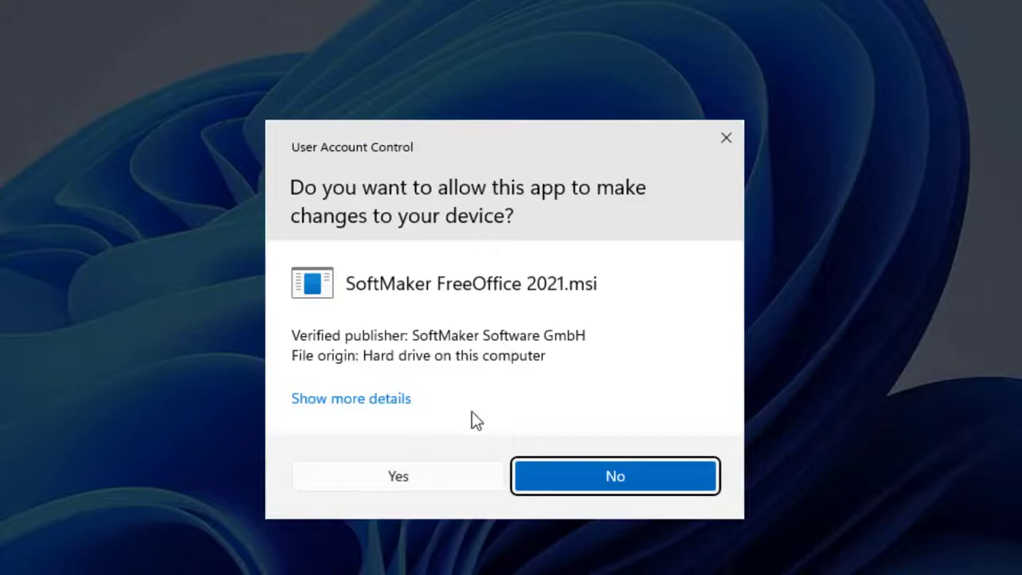
left_click(440, 465)
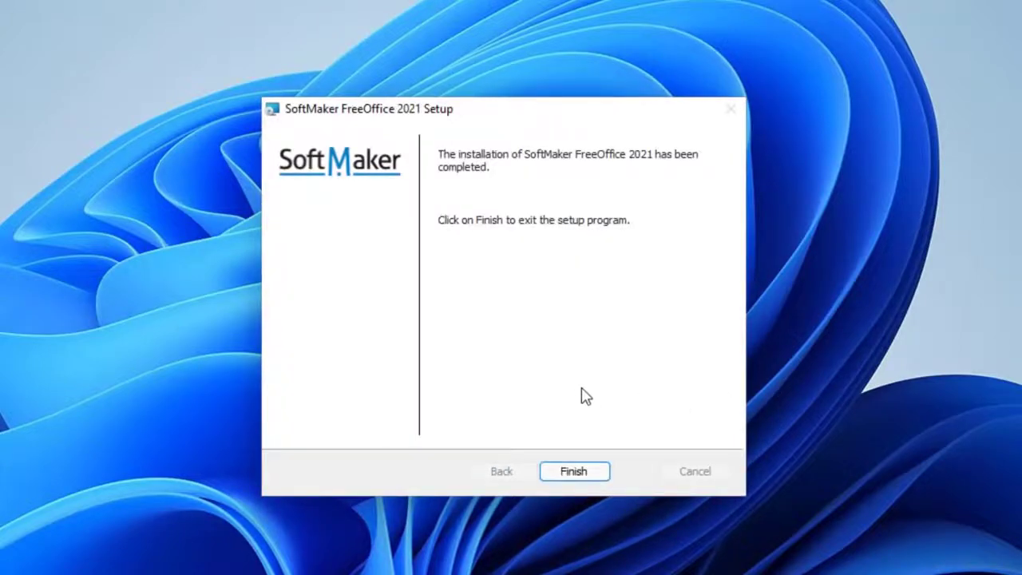
left_click(573, 471)
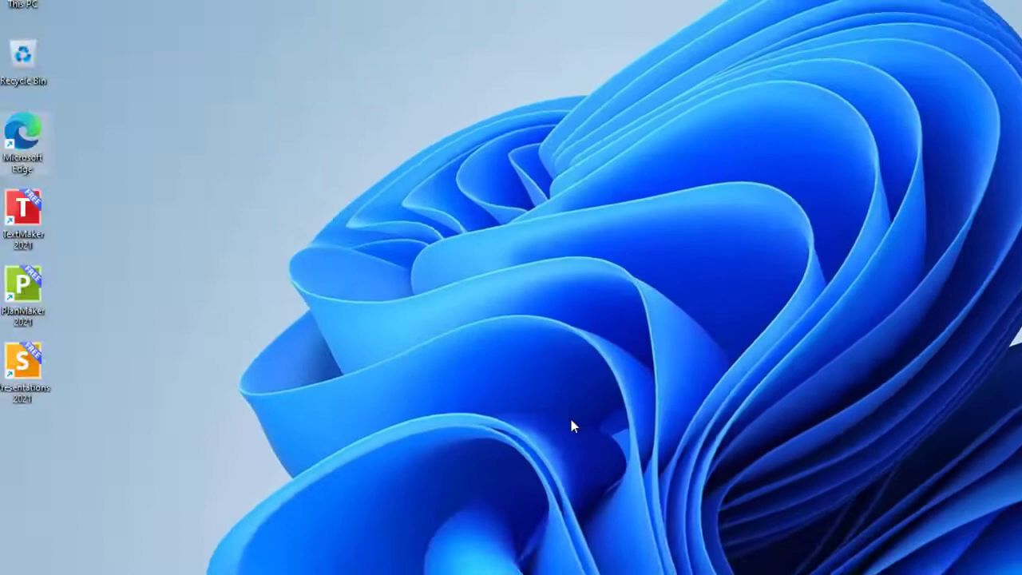
Launch TextMaker, skip the User info form, and browse the Insert through View ribbon tabs.
double_click(50, 230)
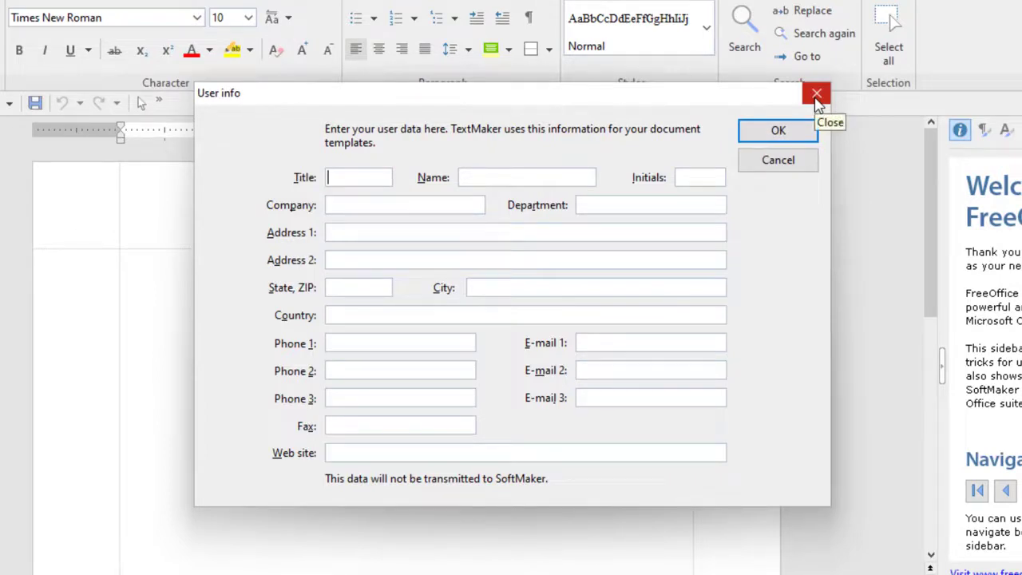
left_click(817, 96)
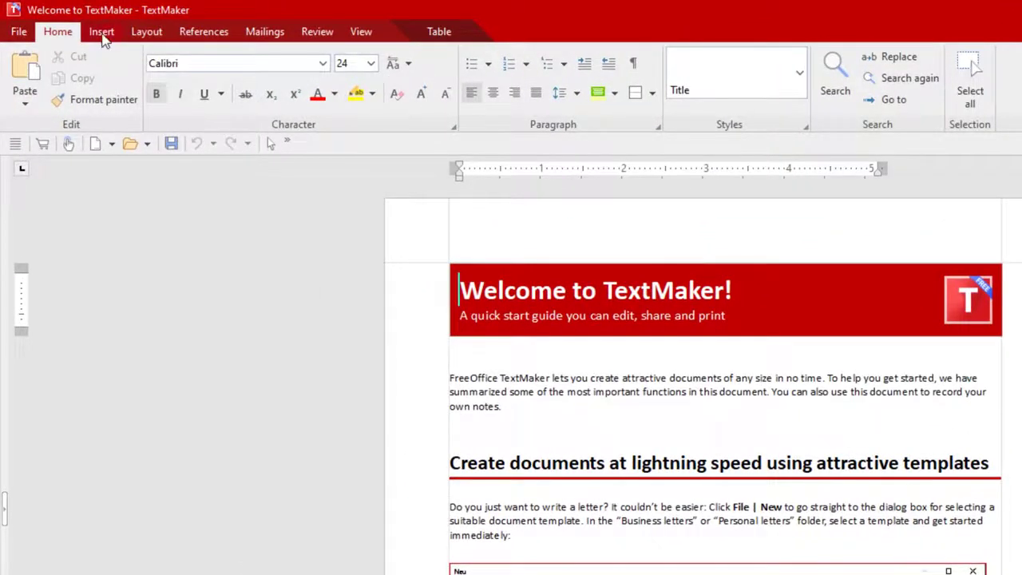
left_click(102, 34)
left_click(144, 33)
left_click(201, 34)
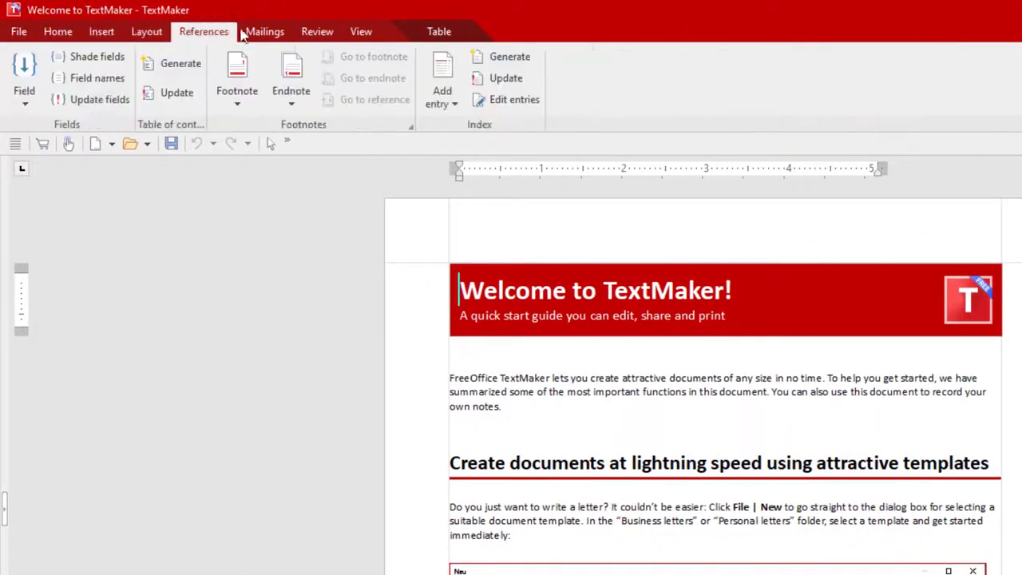
left_click(267, 32)
left_click(319, 32)
left_click(361, 32)
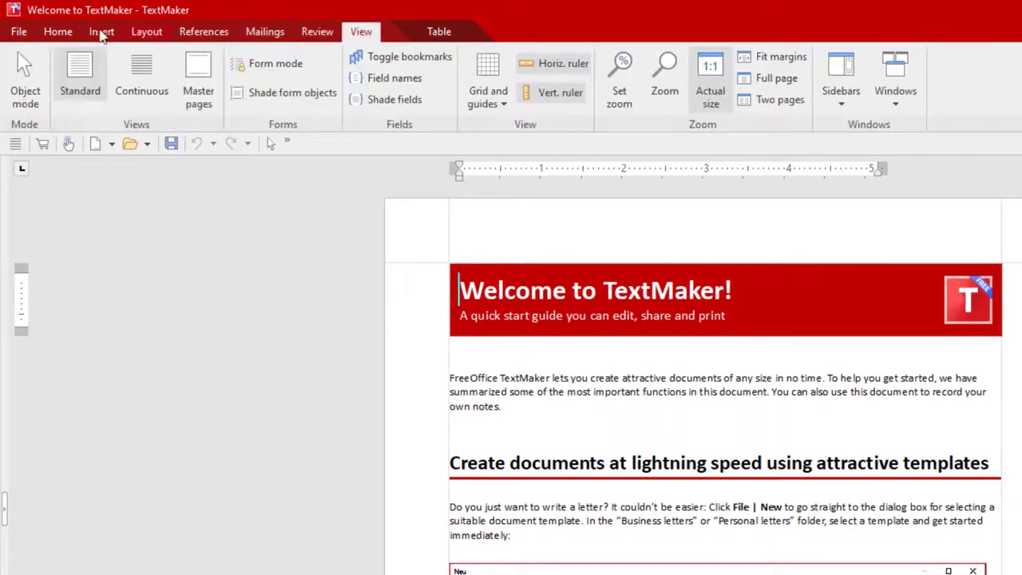
left_click(71, 33)
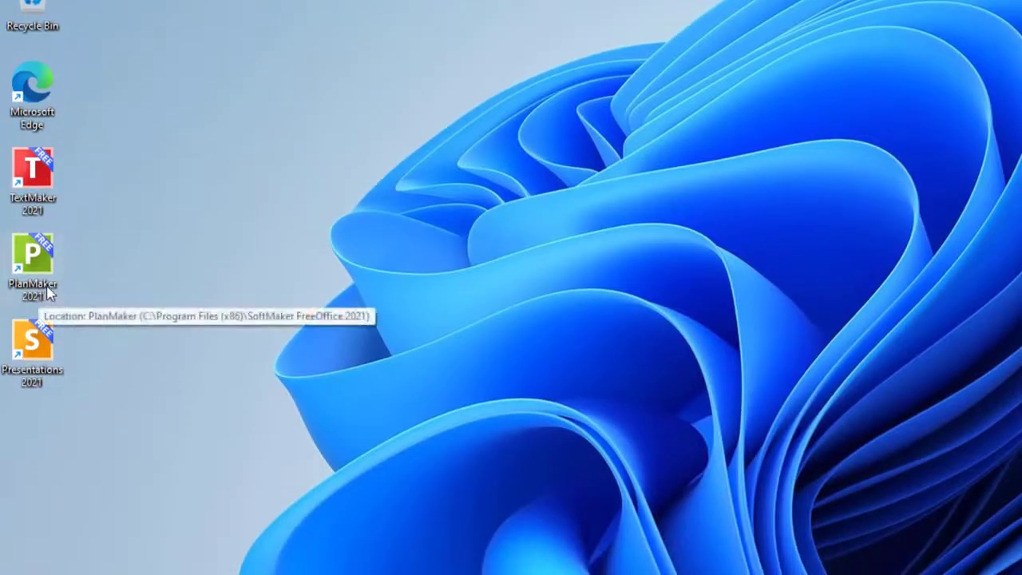
Launch PlanMaker 2021 from the desktop and maximize its blank Untitled 1 worksheet.
double_click(45, 289)
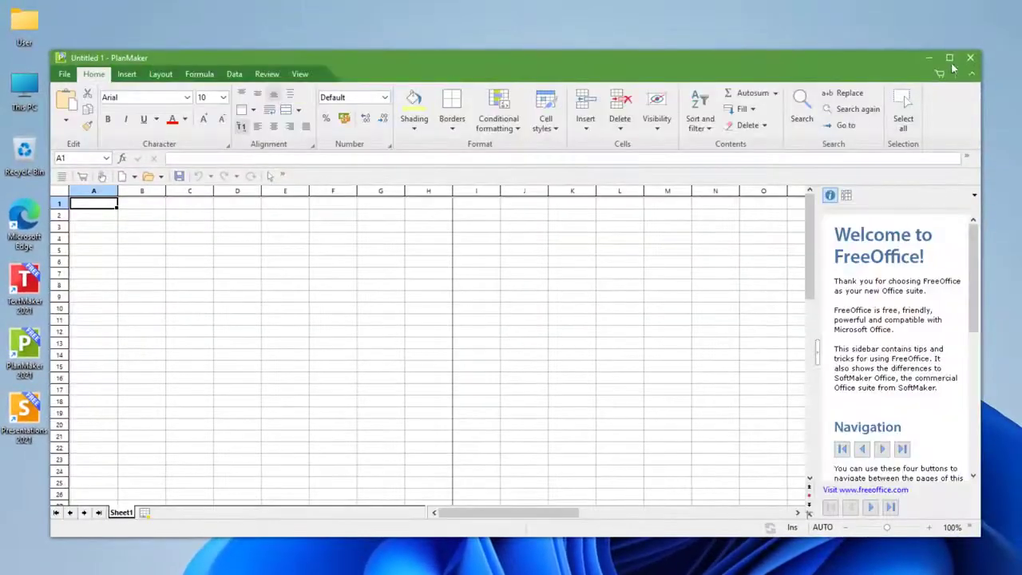
left_click(949, 58)
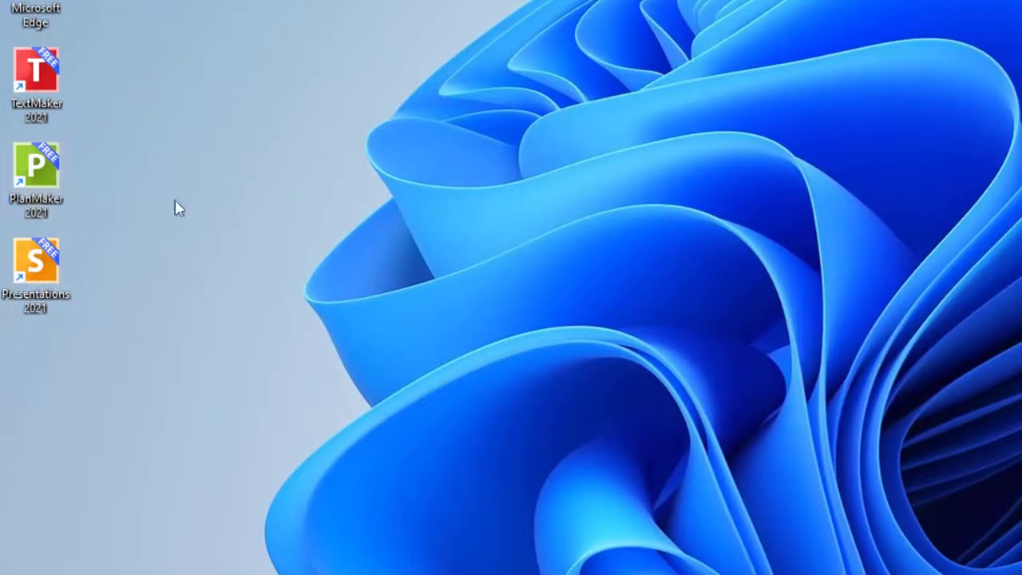
Launch Presentations 2021 to a blank Untitled 1 deck, then close it.
double_click(24, 312)
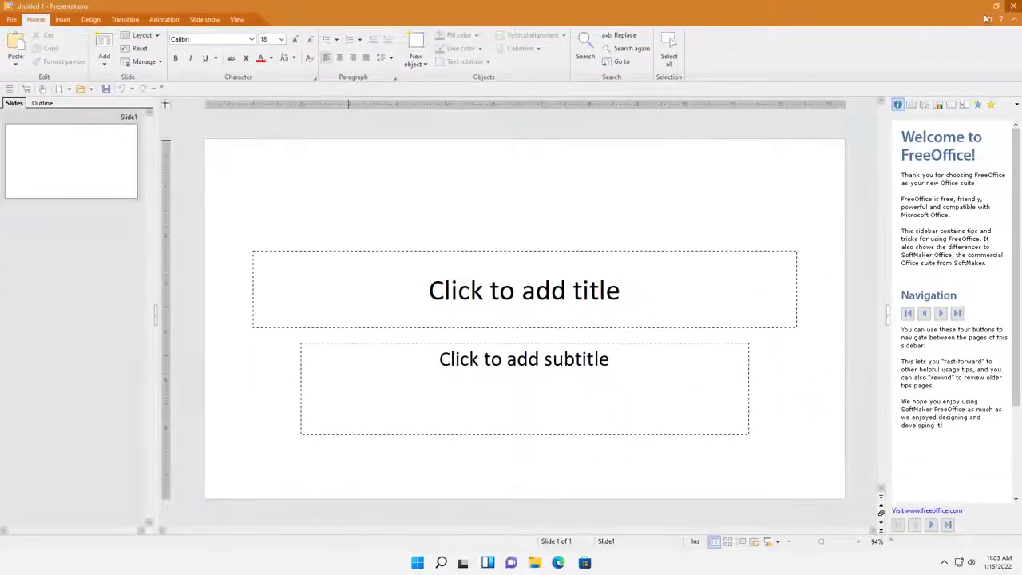
left_click(1010, 7)
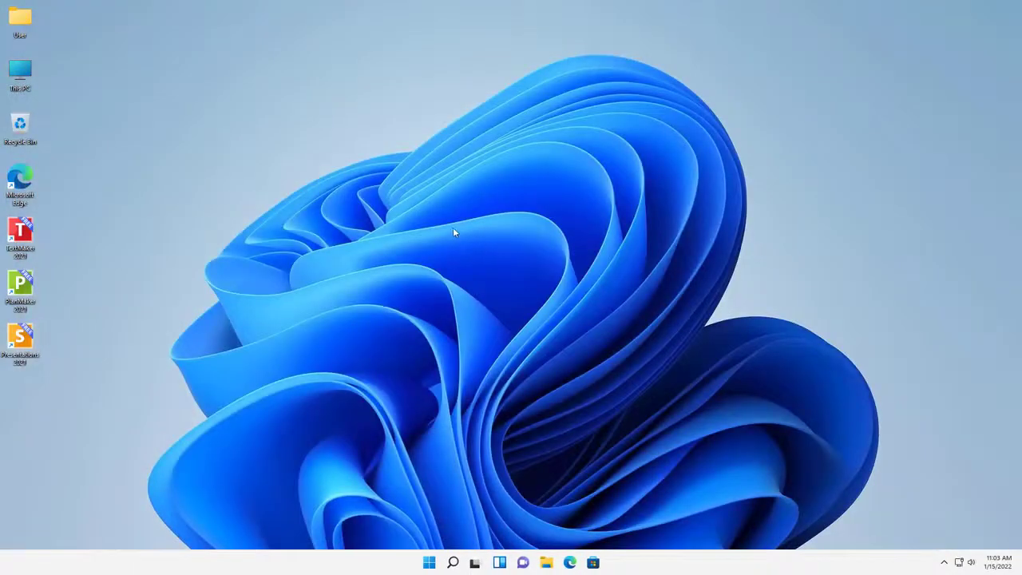